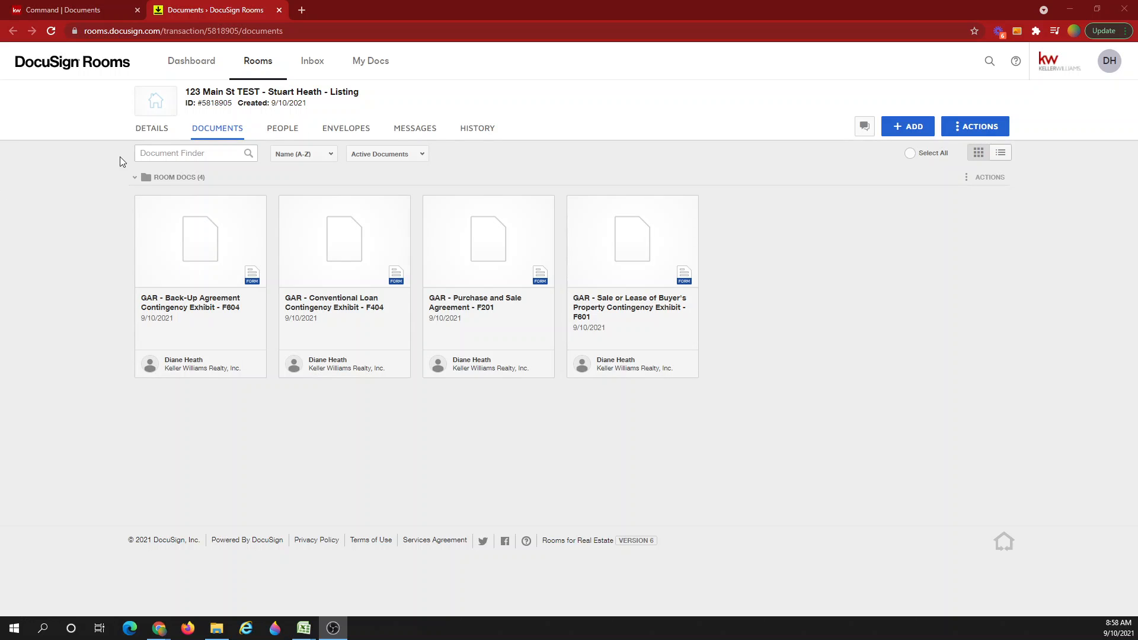
Select the Back-Up Agreement, Conventional Loan, Purchase and Sale, and Sale or Lease forms, and create an envelope.
left_click(142, 204)
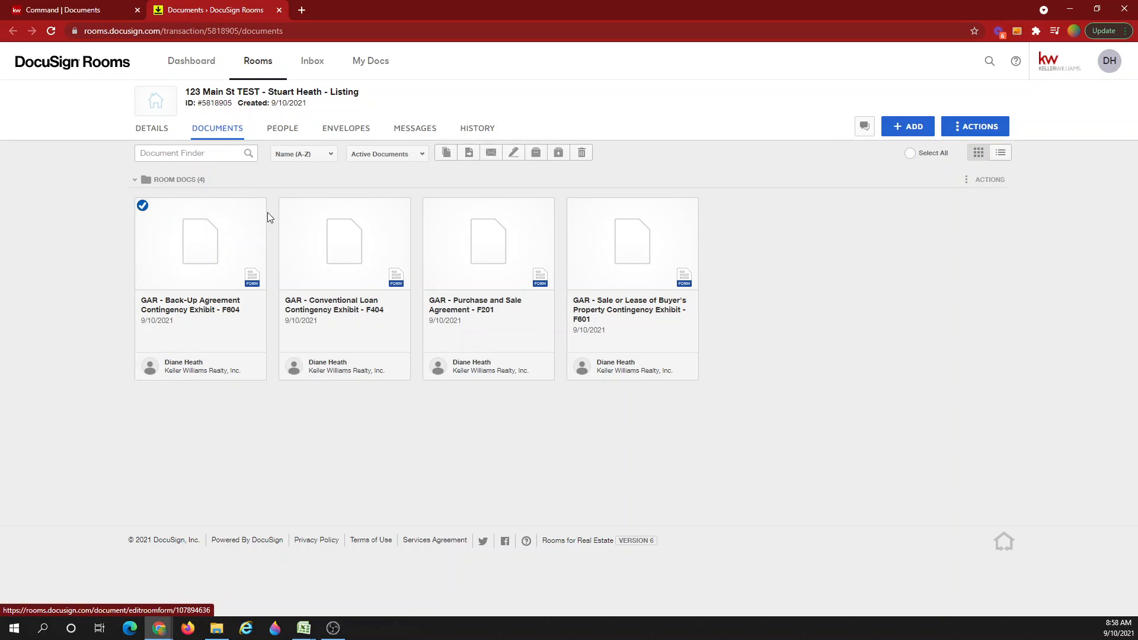
left_click(287, 204)
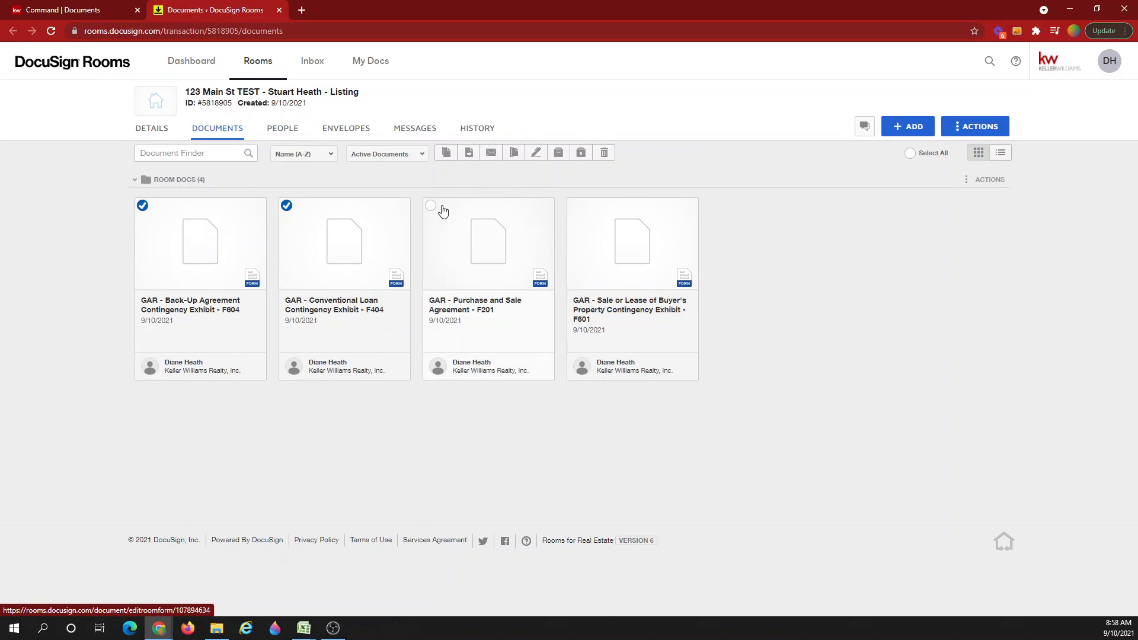
left_click(430, 206)
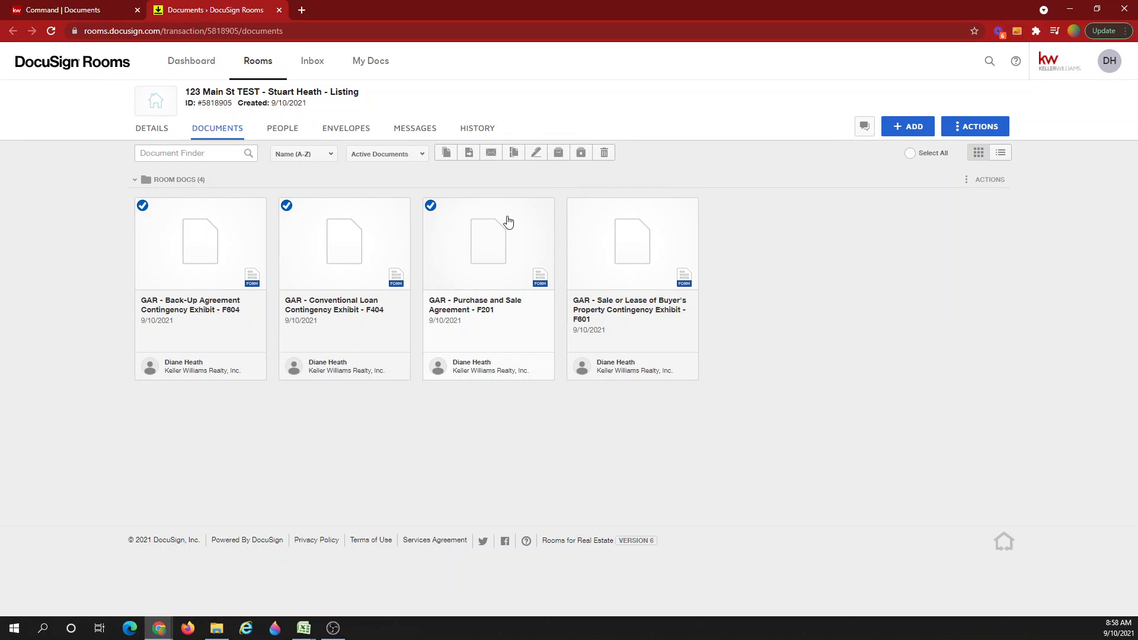
left_click(574, 207)
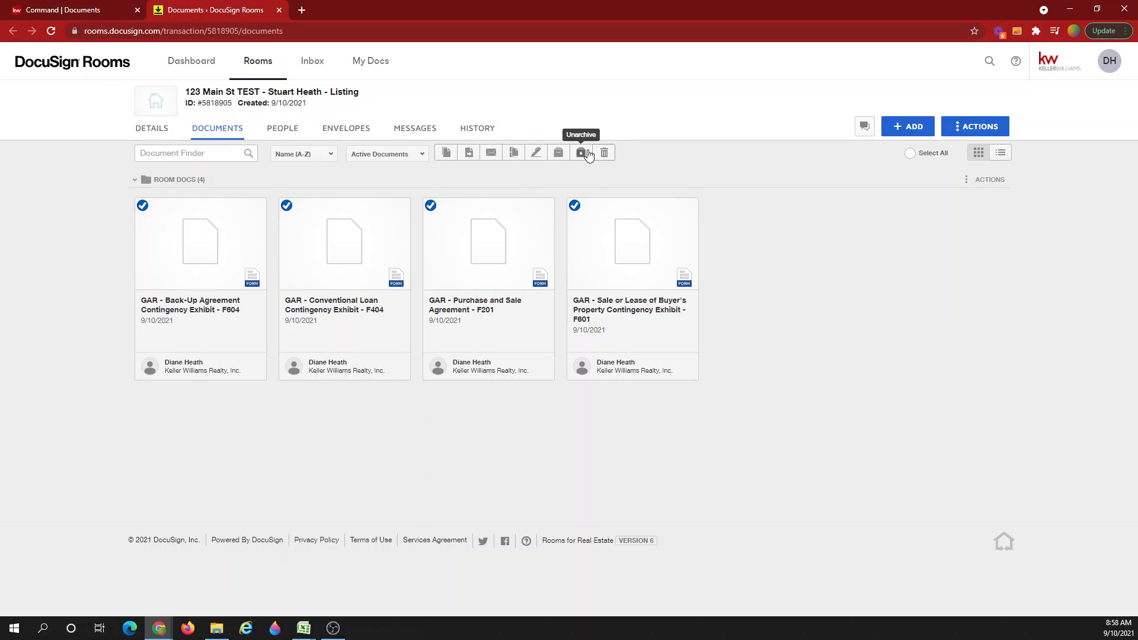
left_click(536, 156)
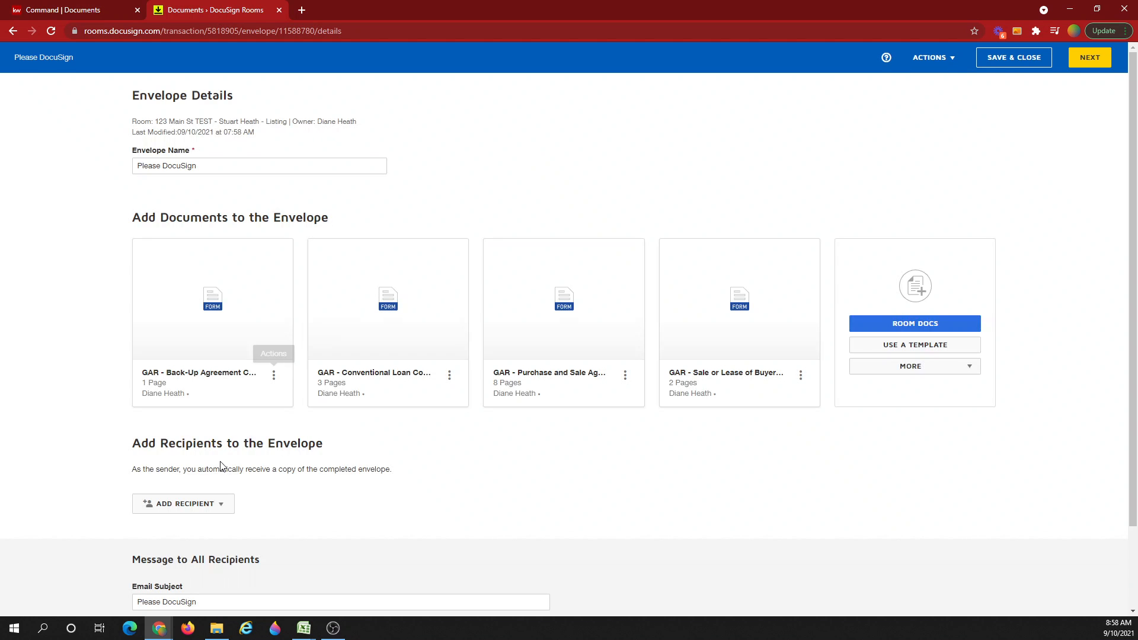
Add recipients from the envelope's Pre-Tagged Roles.
scroll(222, 461, "down", 2)
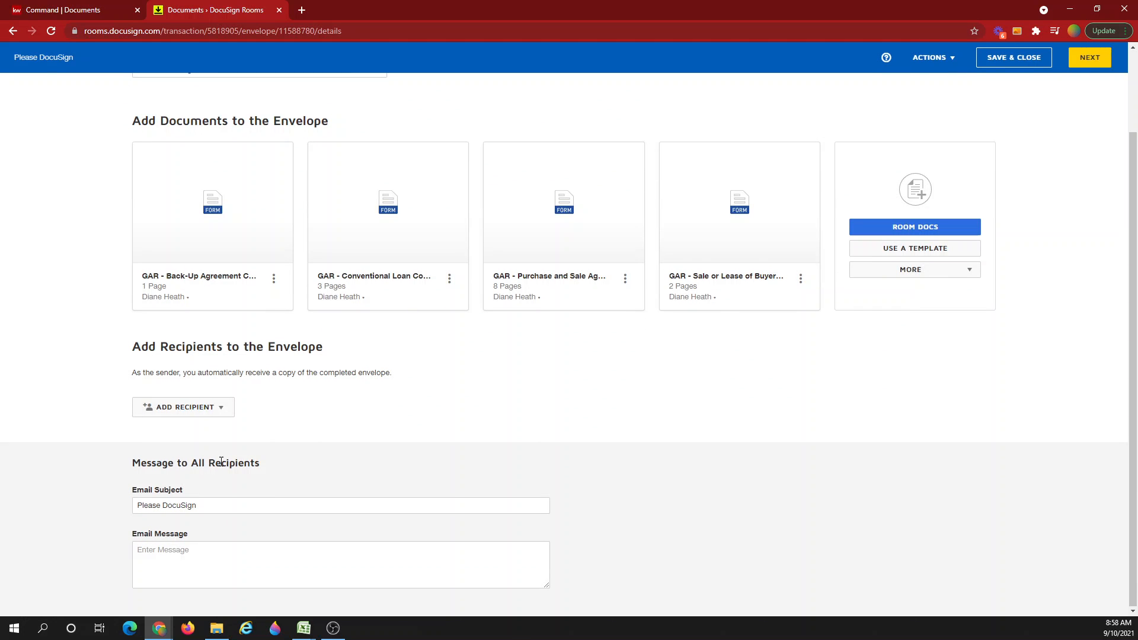
left_click(175, 409)
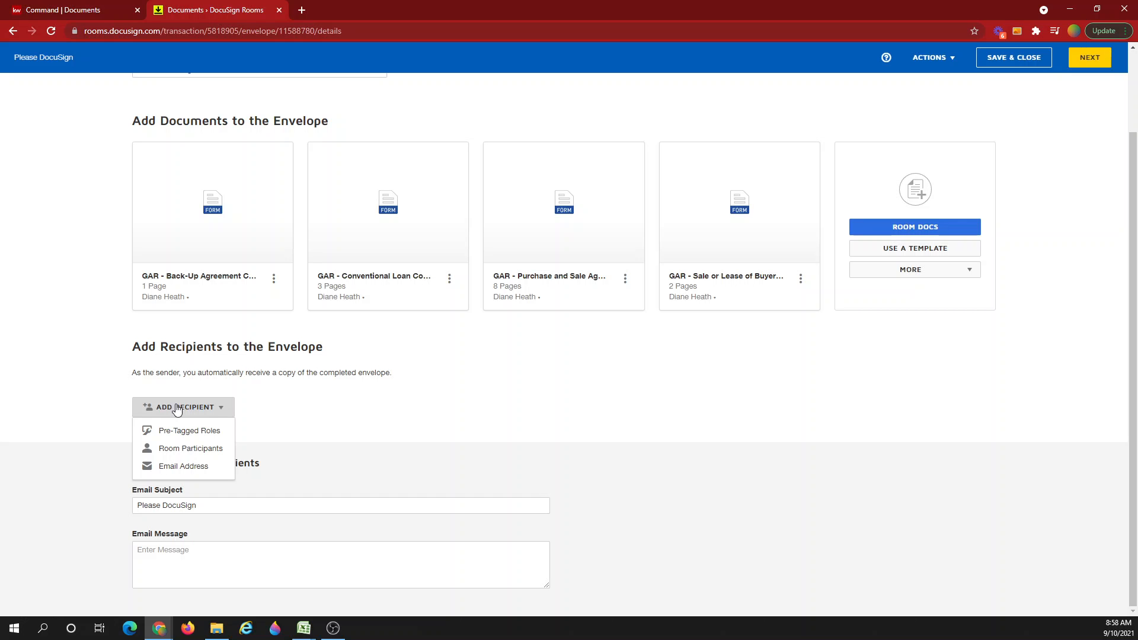
left_click(195, 431)
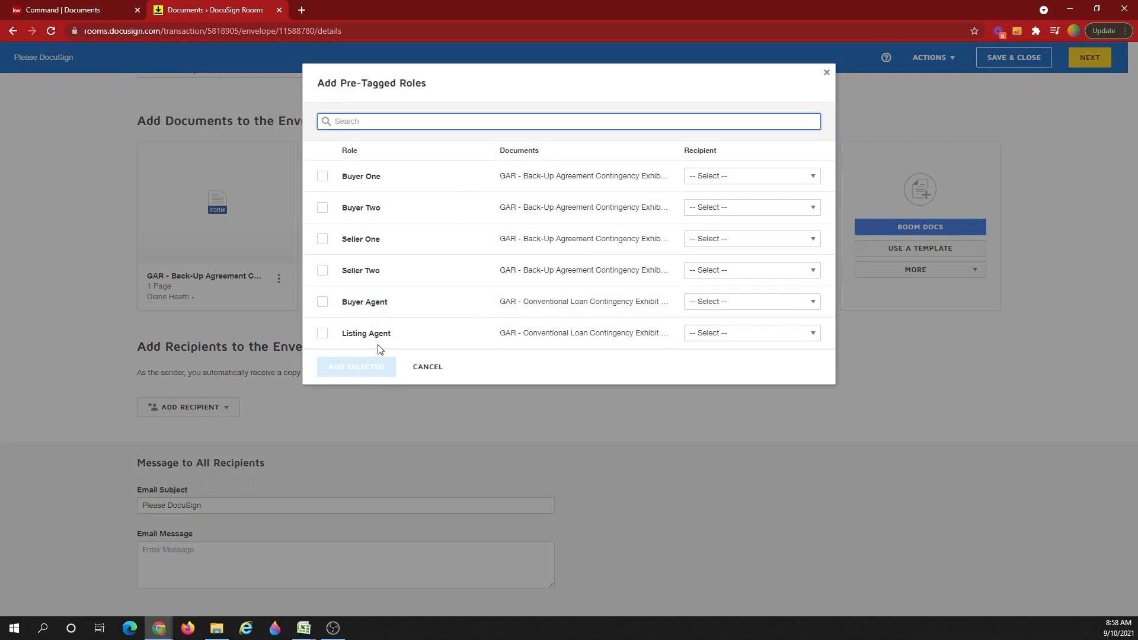
Assign contacts to the Buyer One, Buyer Two and Buyer Agent roles and add them as recipients.
left_click(322, 178)
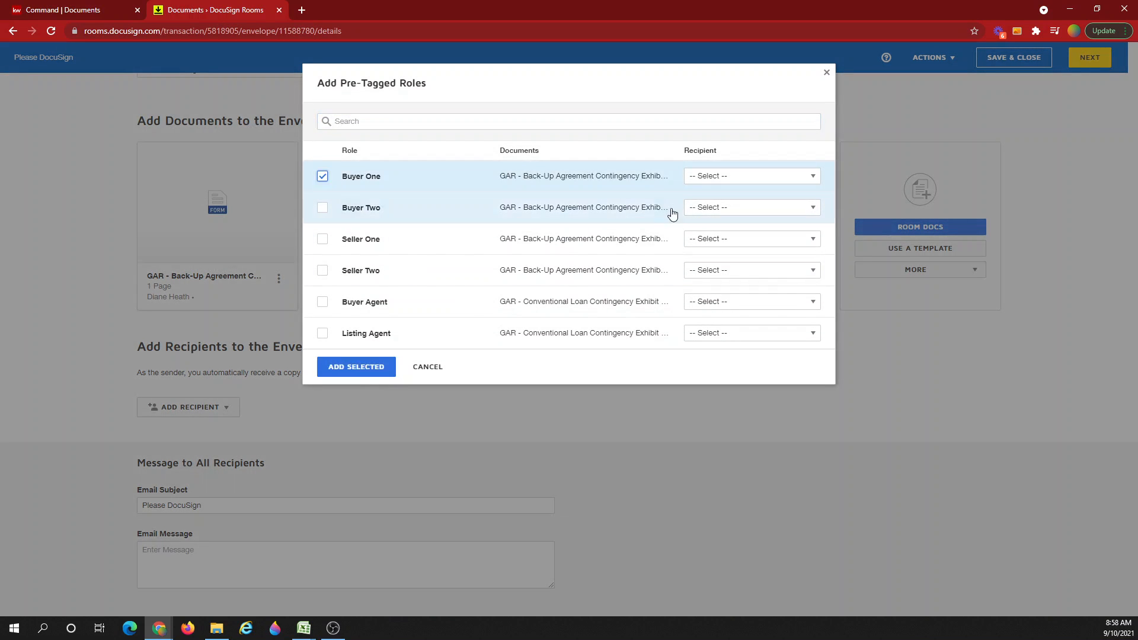
left_click(721, 181)
left_click(717, 370)
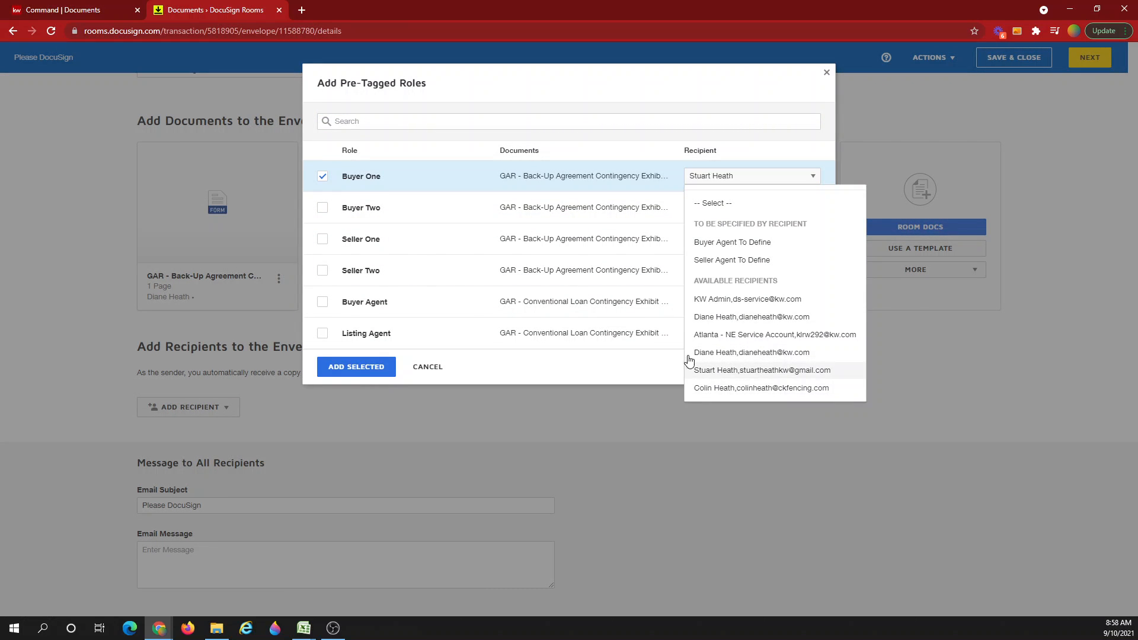
left_click(322, 207)
left_click(725, 206)
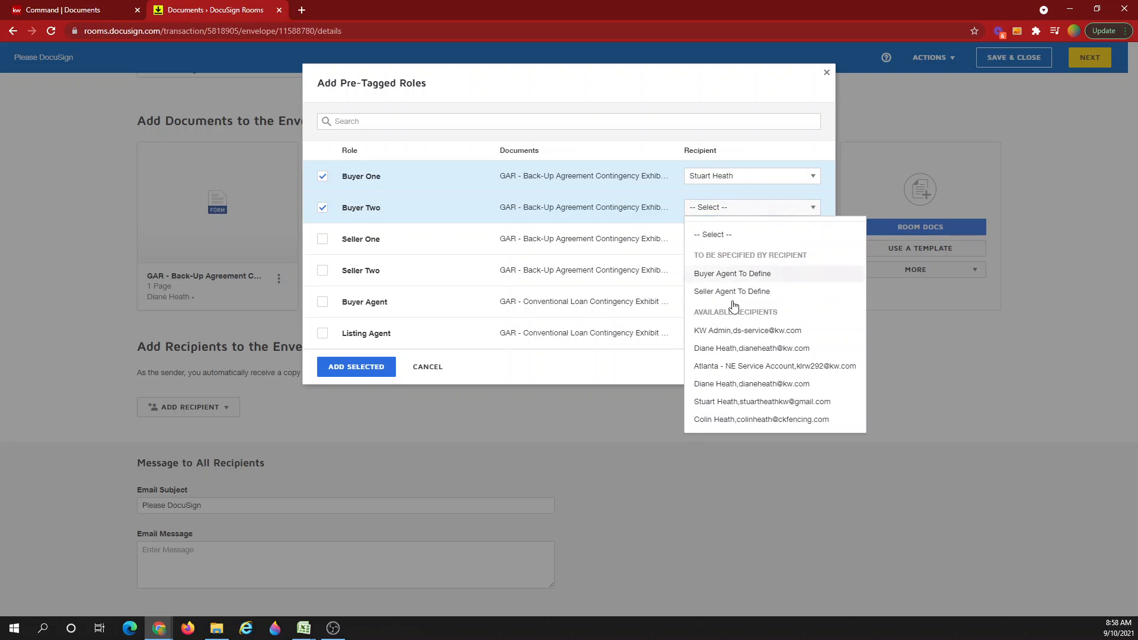
left_click(732, 419)
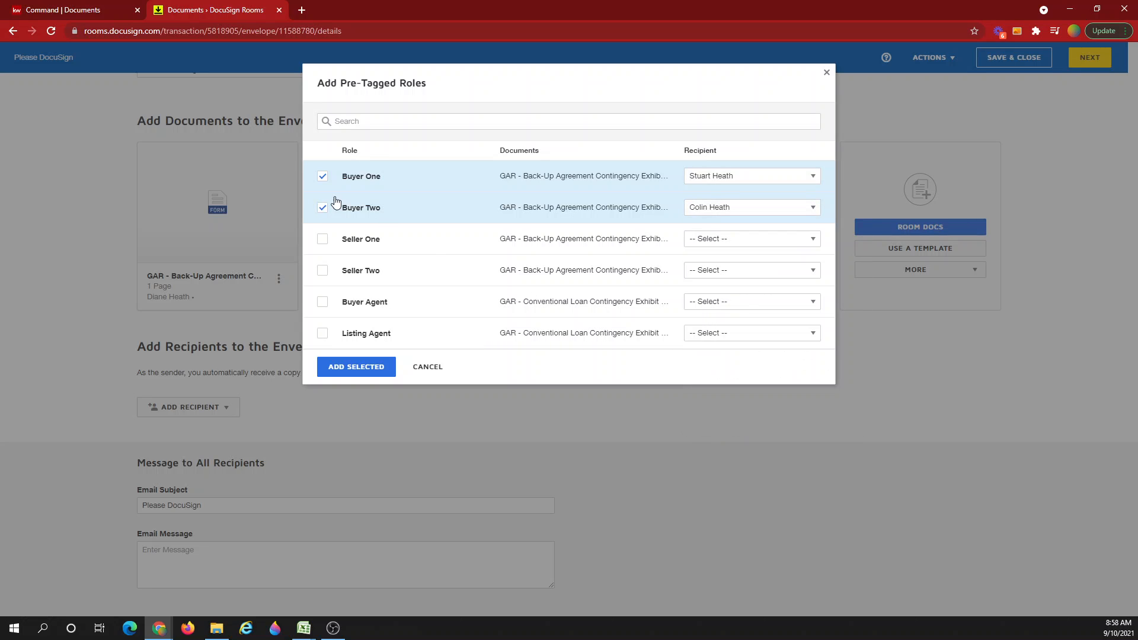
left_click(322, 301)
left_click(691, 303)
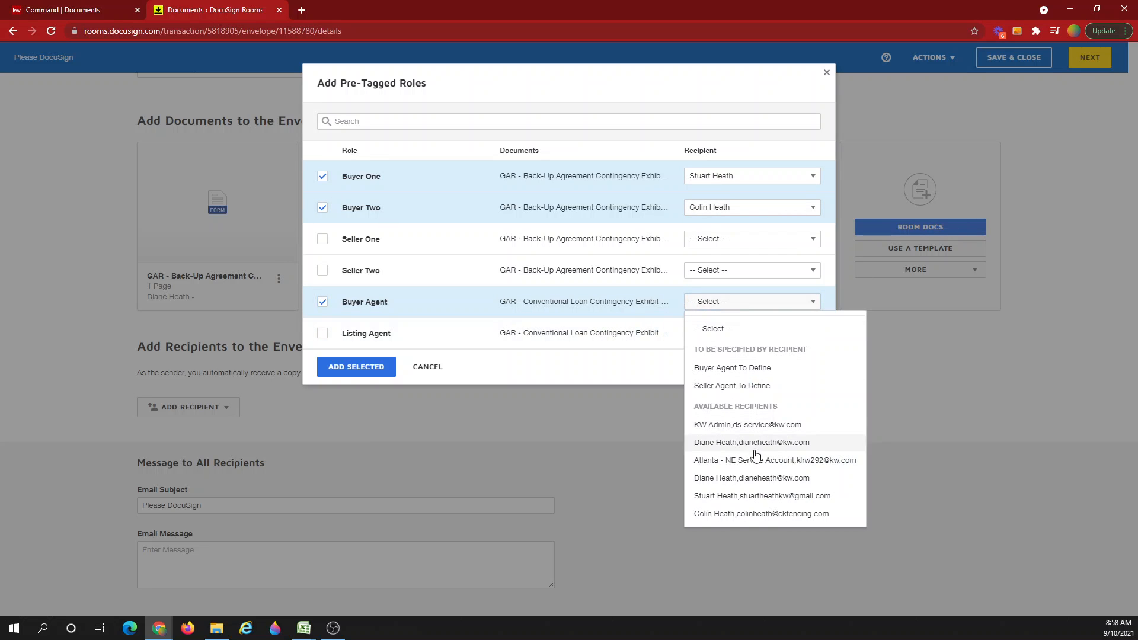
left_click(747, 478)
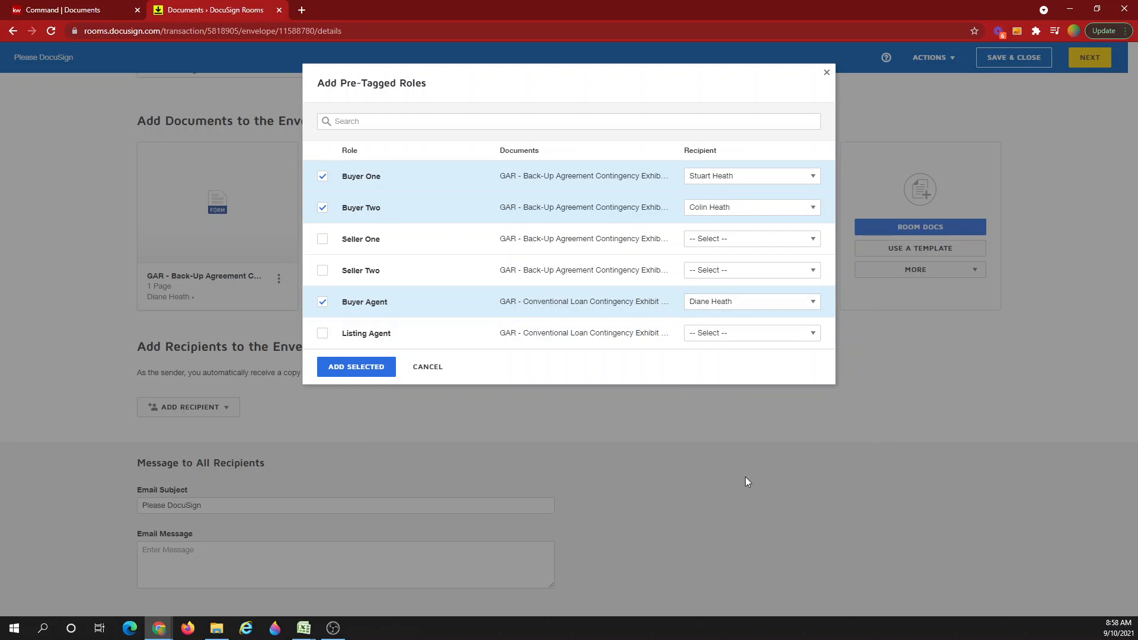
left_click(355, 367)
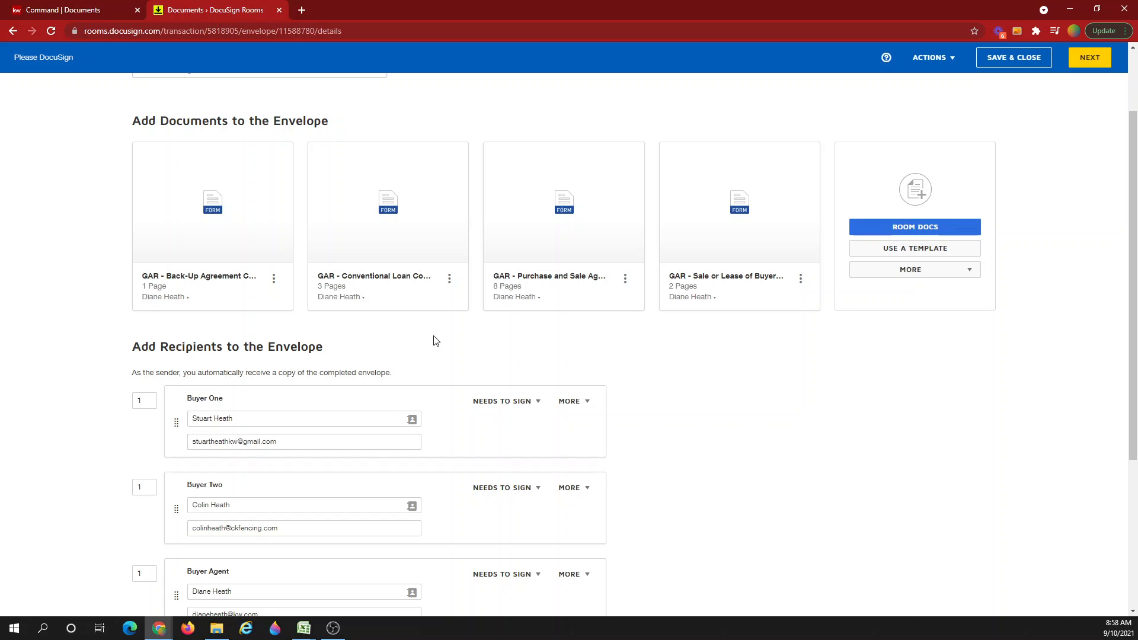
Add a fourth recipient by email address, entering the recipient's full name and email.
scroll(435, 341, "down", 3)
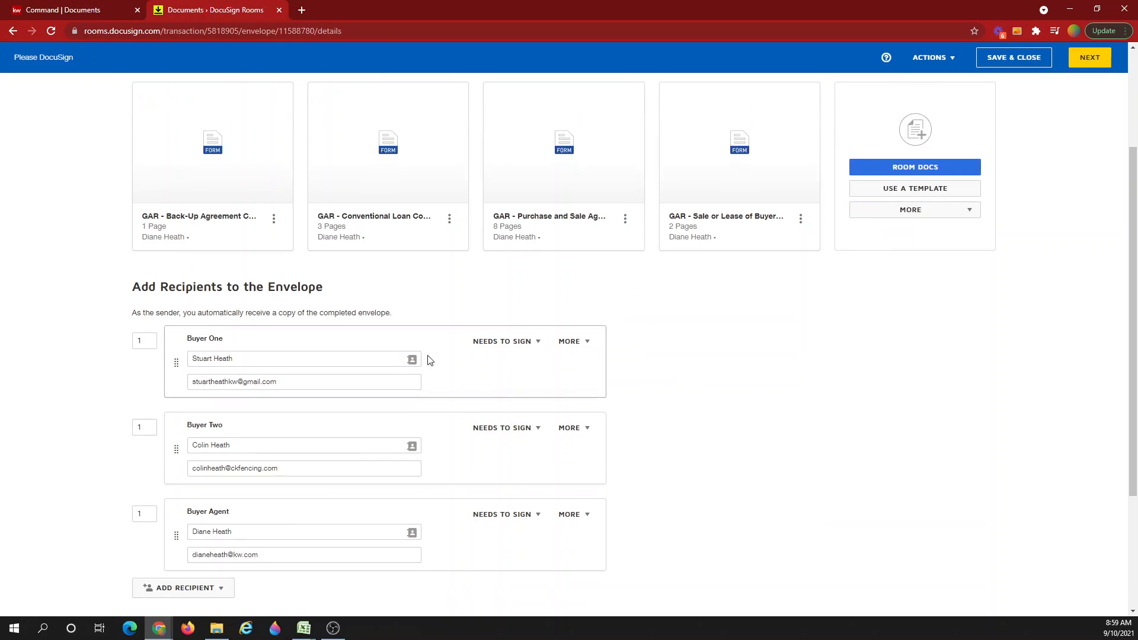
left_click(186, 483)
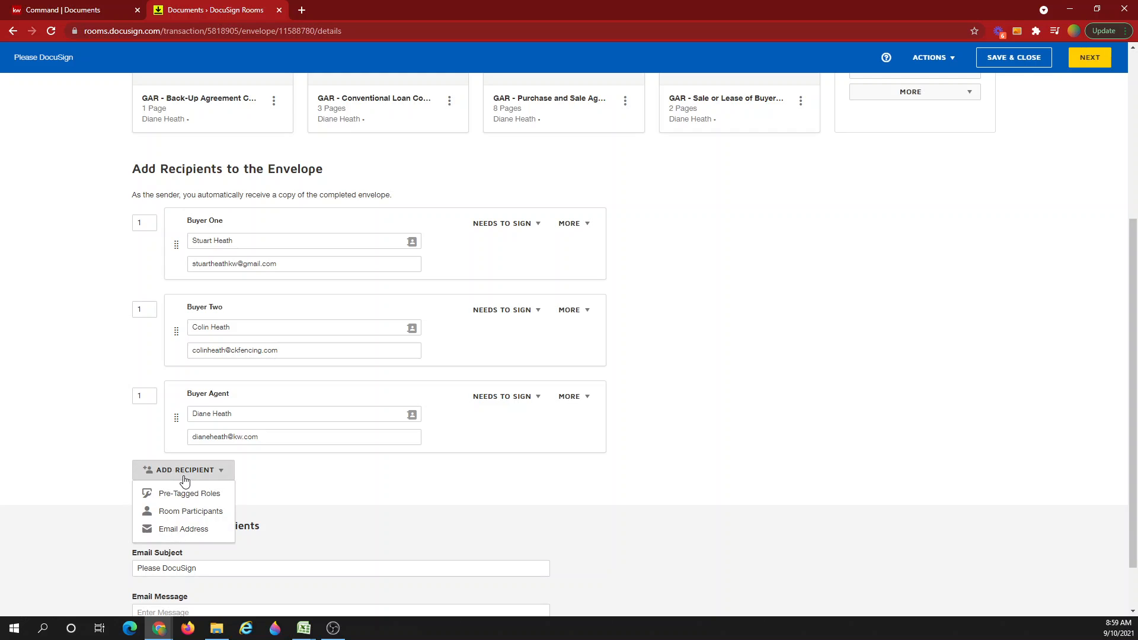
left_click(173, 529)
left_click(235, 483)
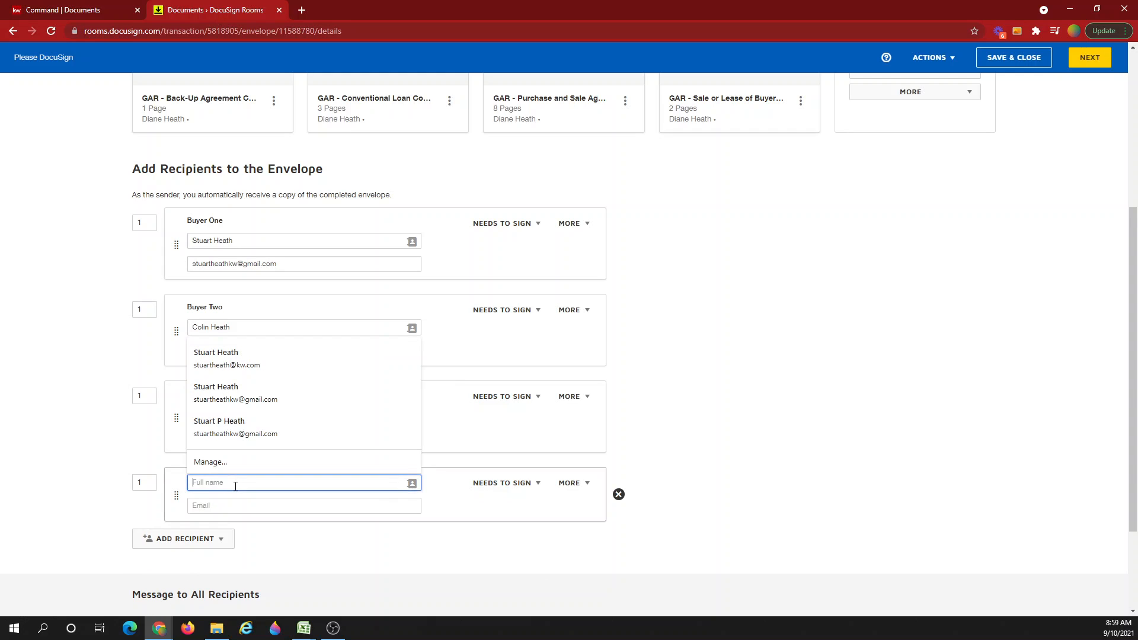
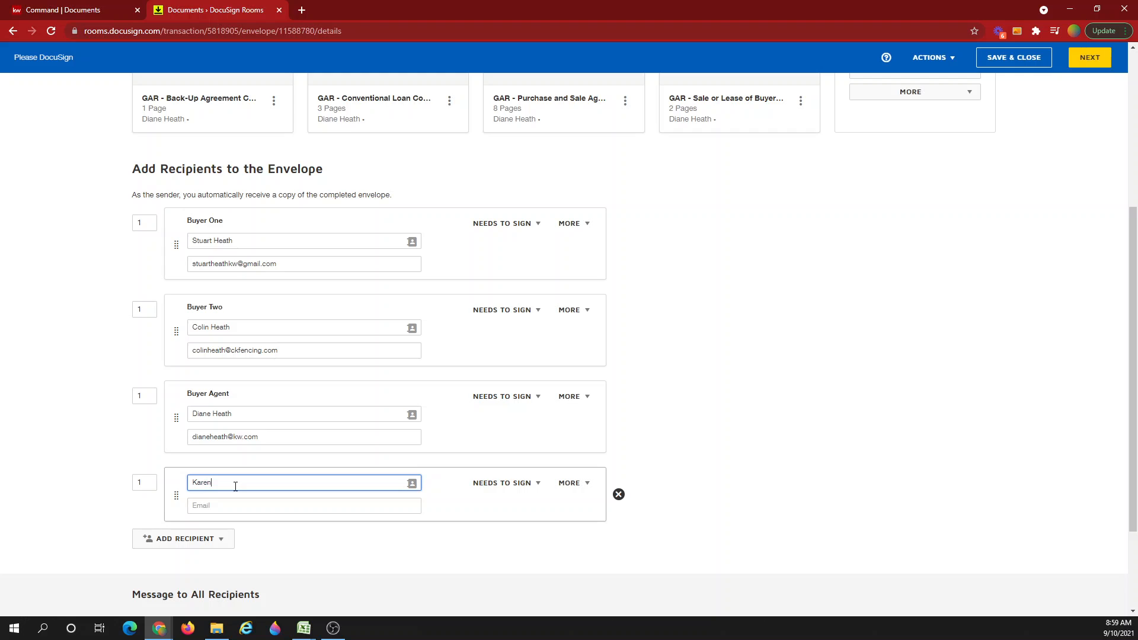
key("Tab")
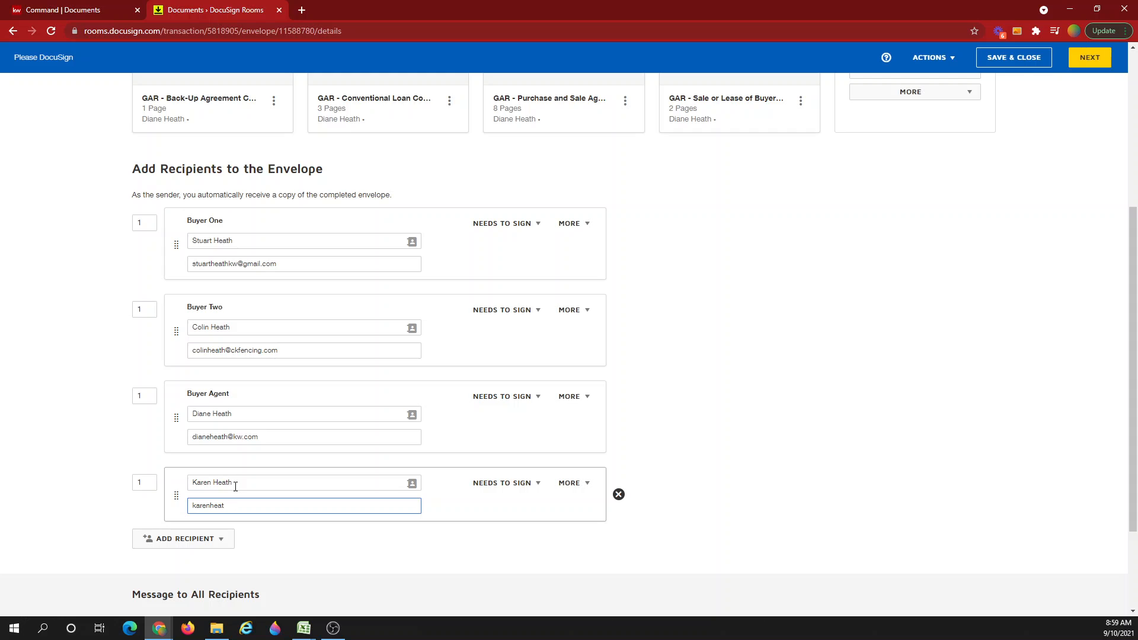
left_click(298, 564)
scroll(298, 566, "down", 1)
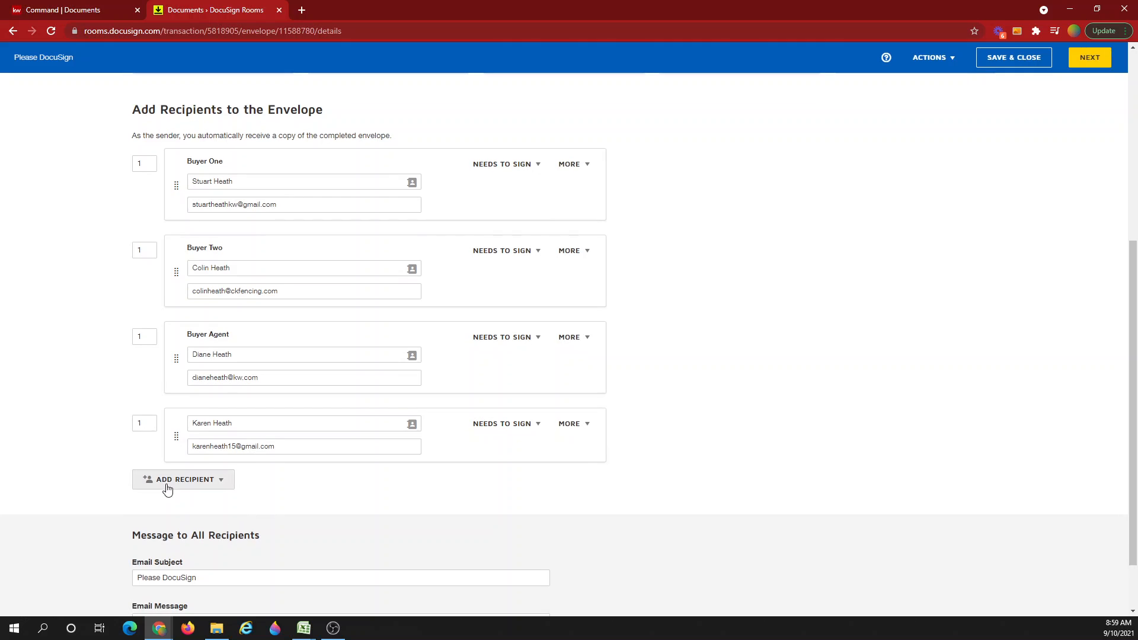
left_click(169, 538)
left_click(403, 522)
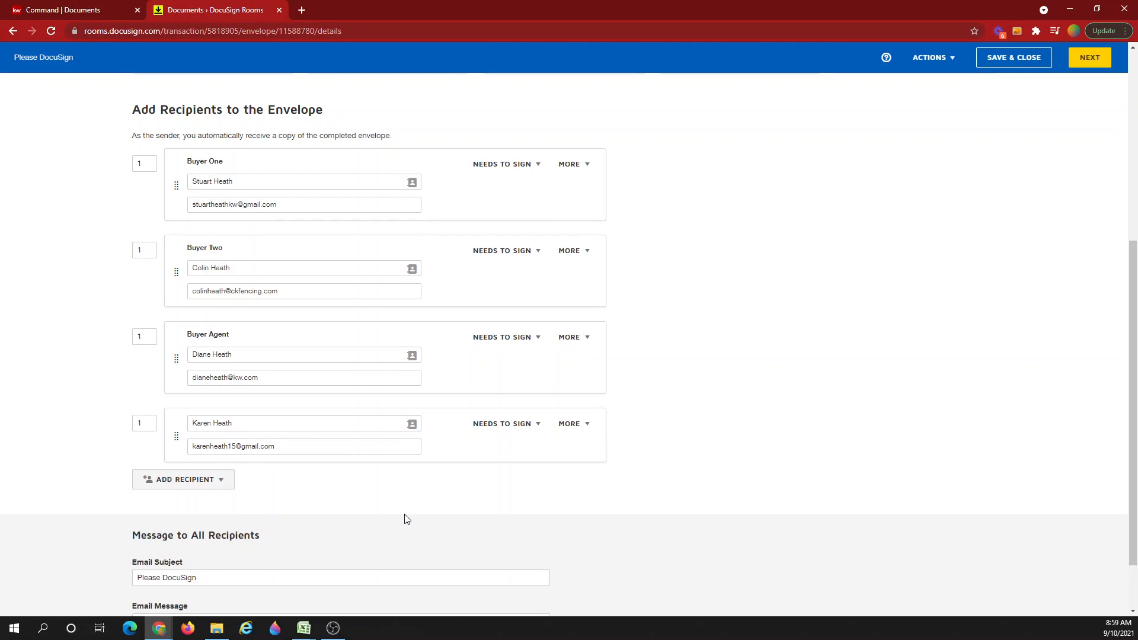
Go to the Add Fields page at the Back-Up Agreement's Buyer's Initials line and open the recipient list.
left_click(1087, 58)
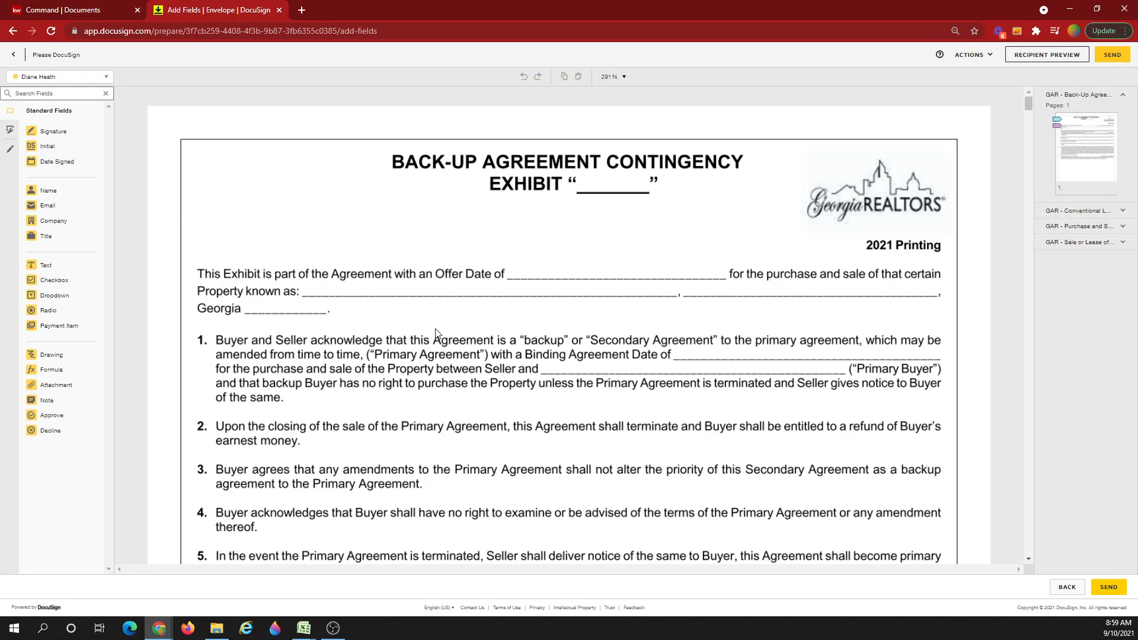
scroll(436, 333, "down", 15)
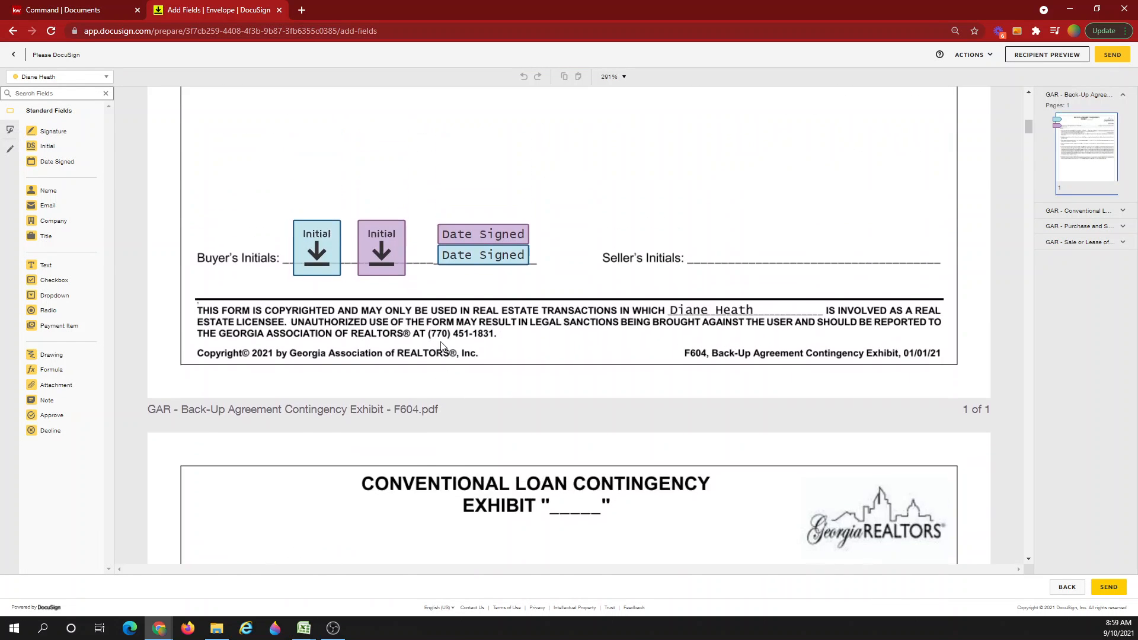
scroll(442, 346, "up", 3)
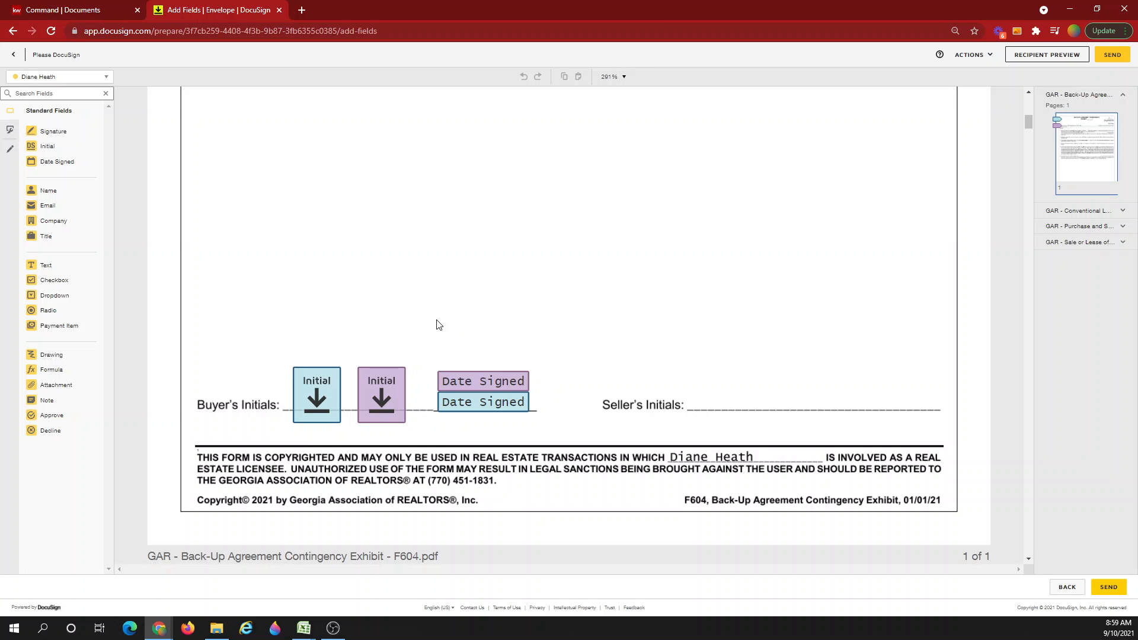
scroll(421, 321, "up", 1)
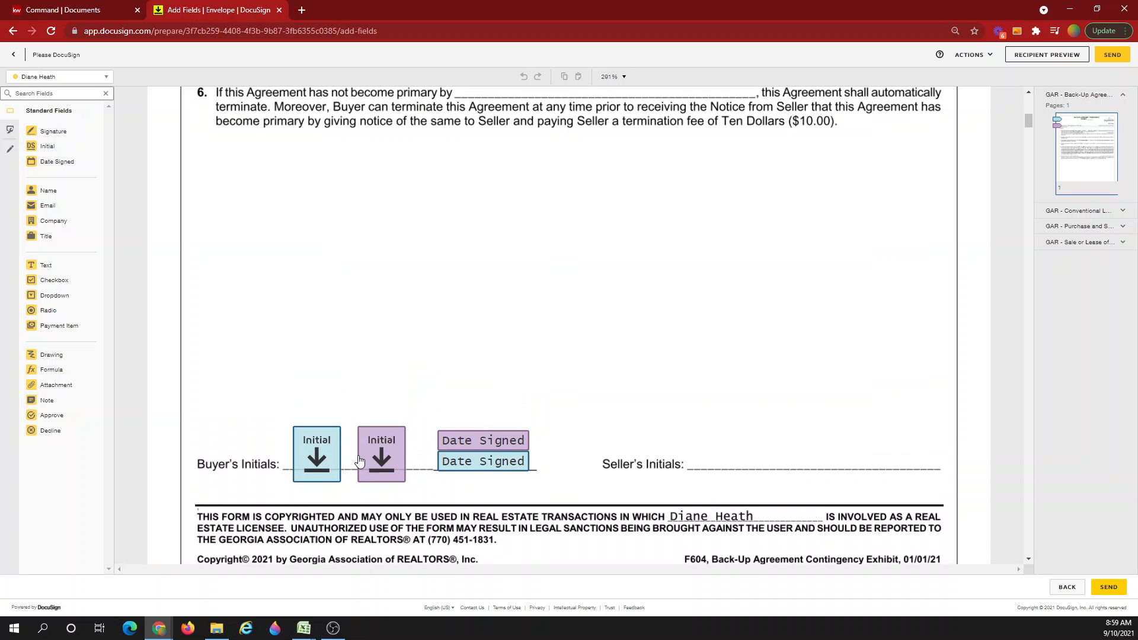
left_click(75, 77)
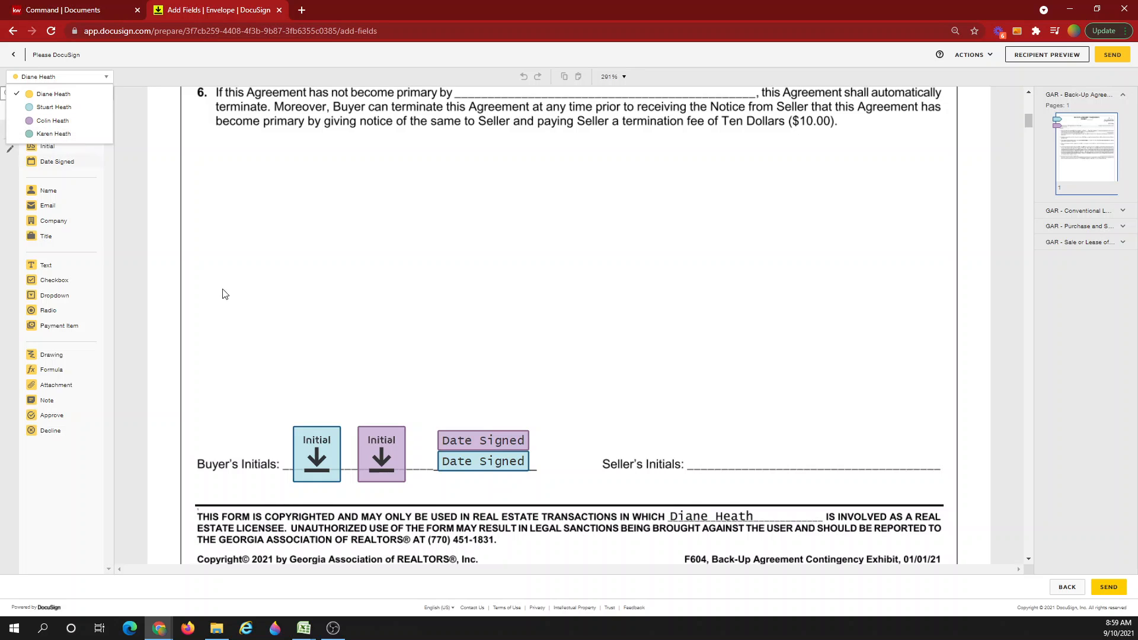
For the fourth recipient, place an Initial field on the Buyer's Initials line and a Date Signed field below.
left_click(419, 349)
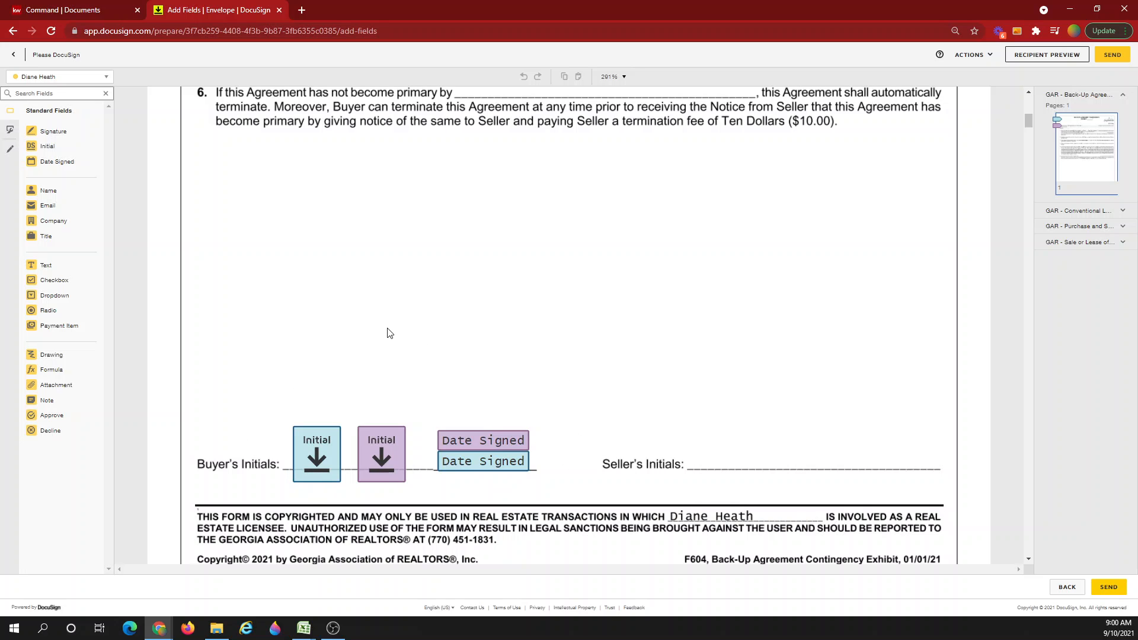
left_click(36, 77)
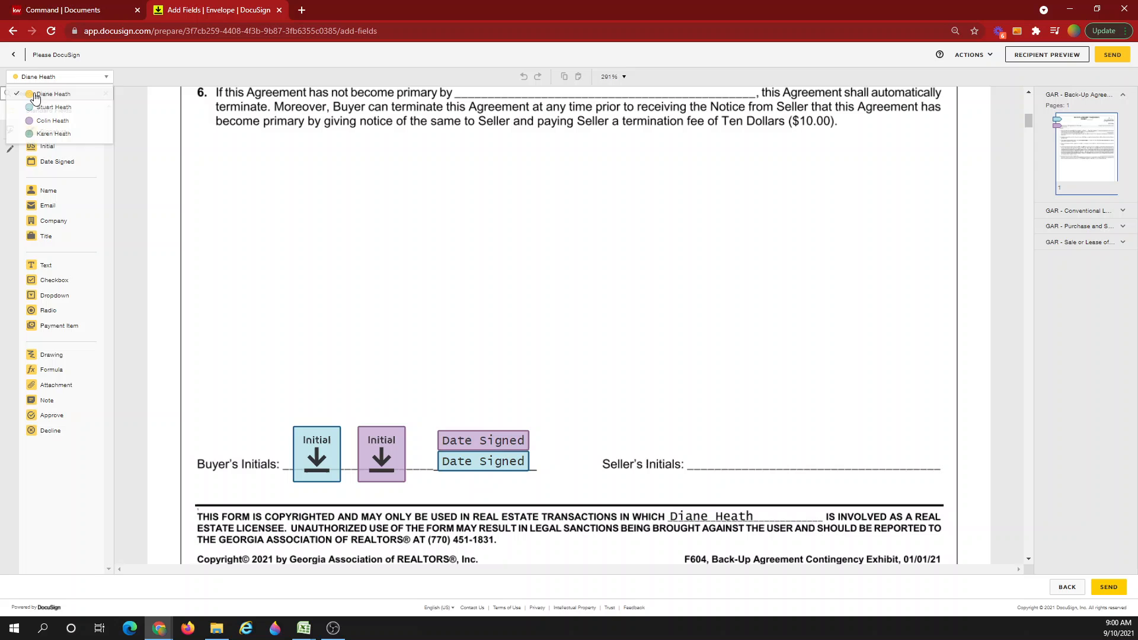
left_click(45, 134)
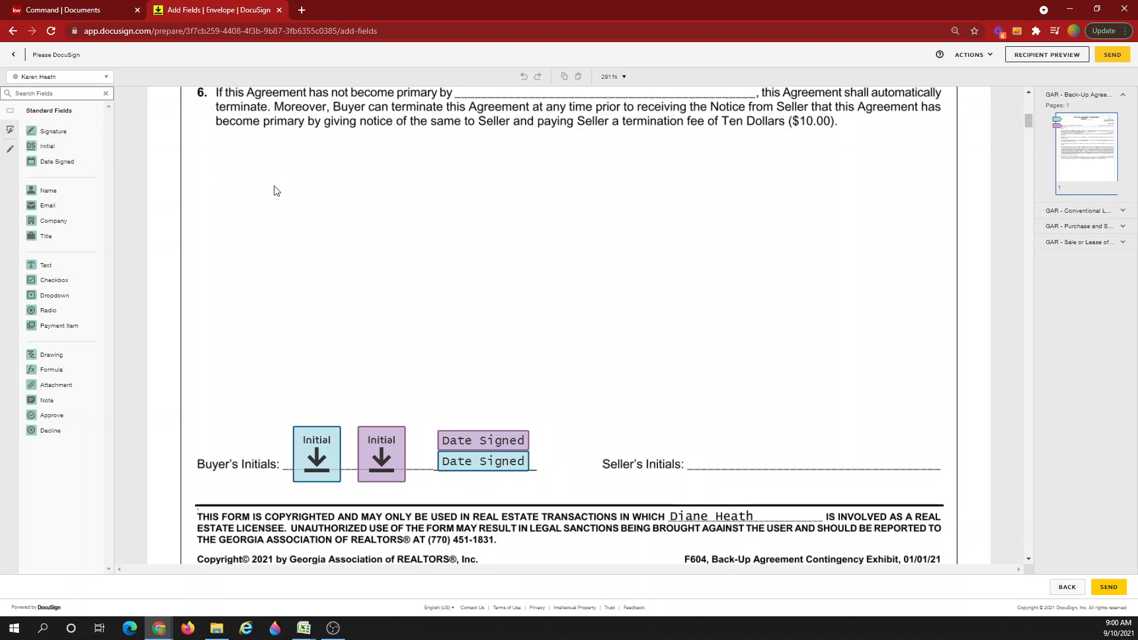
left_click_drag(45, 147, 260, 461)
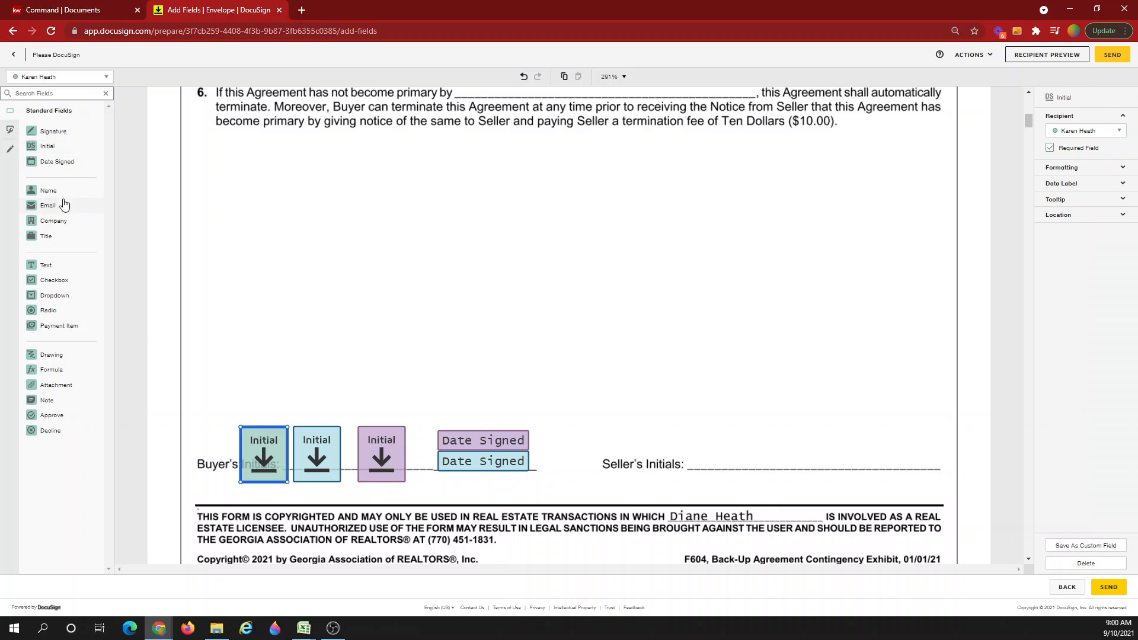
left_click_drag(60, 162, 214, 493)
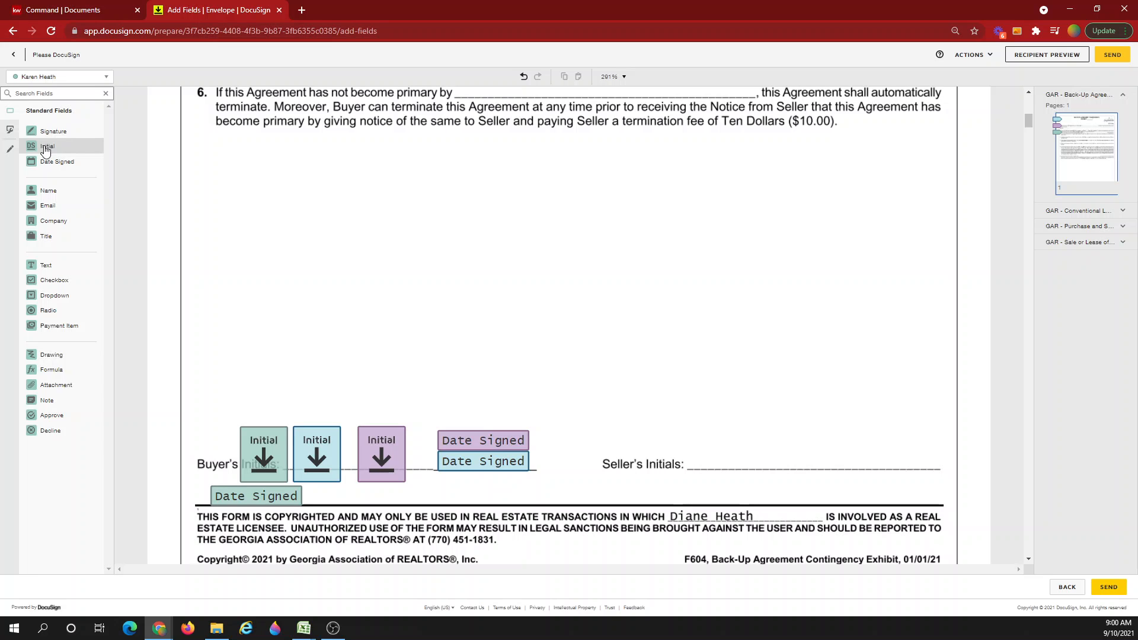
Place side-by-side Initial fields for Buyer One and Buyer Two above the Buyer's Initials line.
left_click(31, 78)
left_click(45, 107)
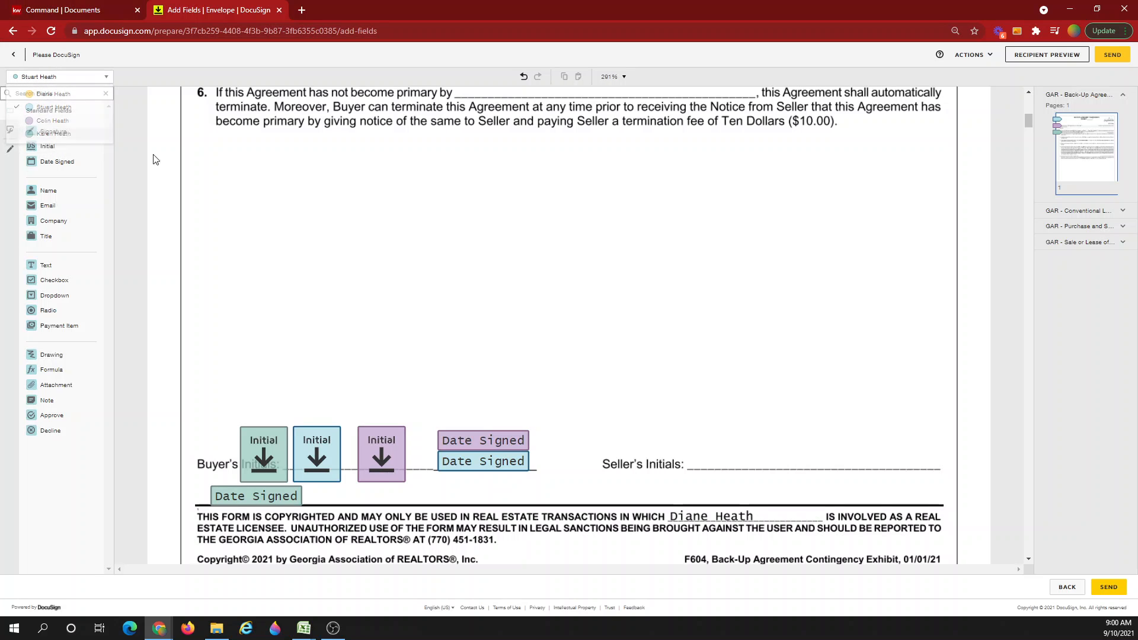
left_click_drag(106, 173, 403, 256)
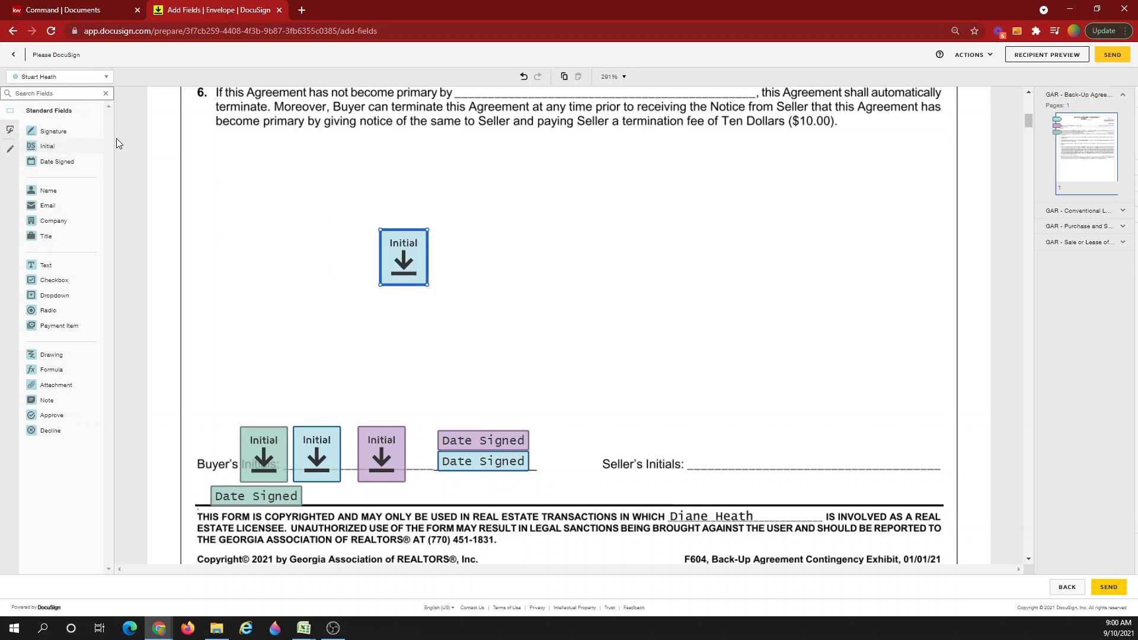
left_click(60, 77)
left_click(63, 121)
left_click_drag(47, 146, 448, 230)
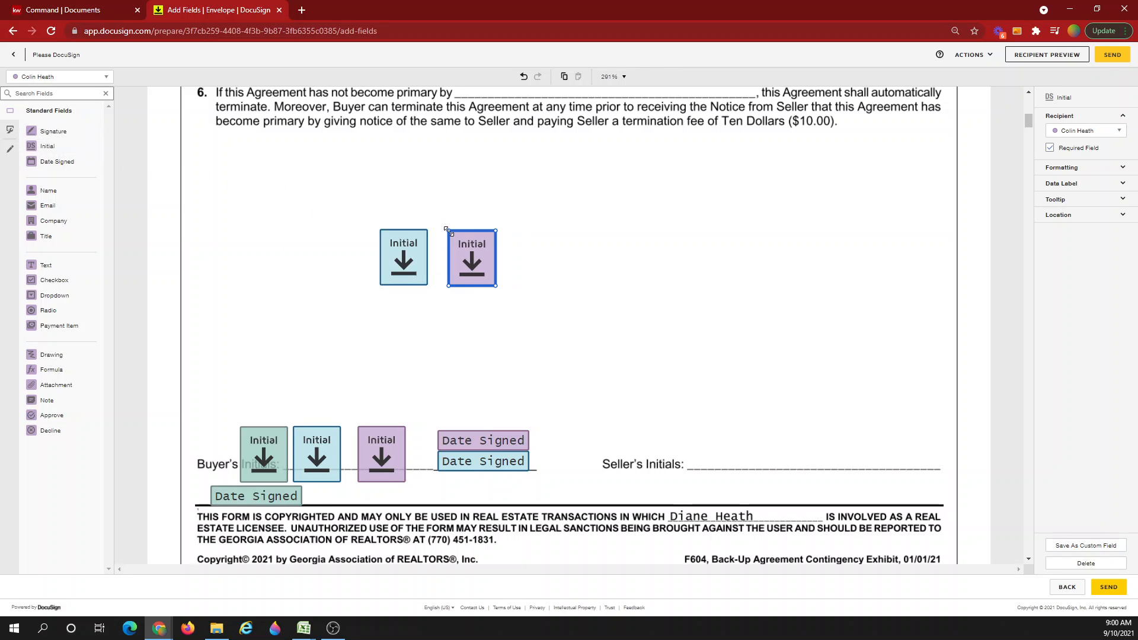